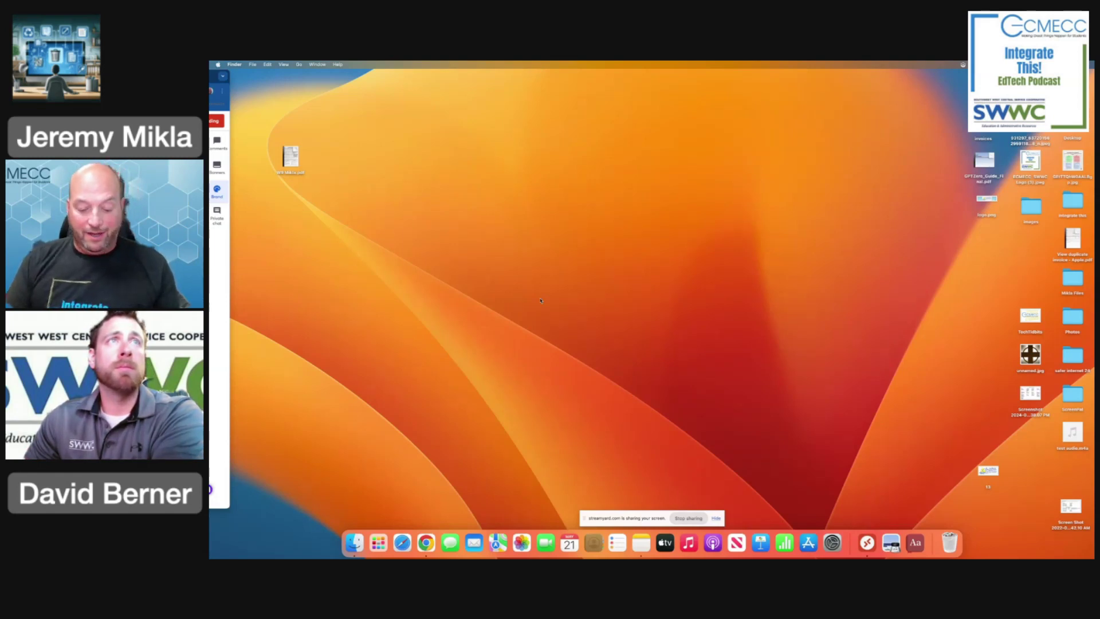
Open a new Finder window with Cmd+F and drag it up and left toward the desktop's middle.
key("super+f")
left_click(619, 185)
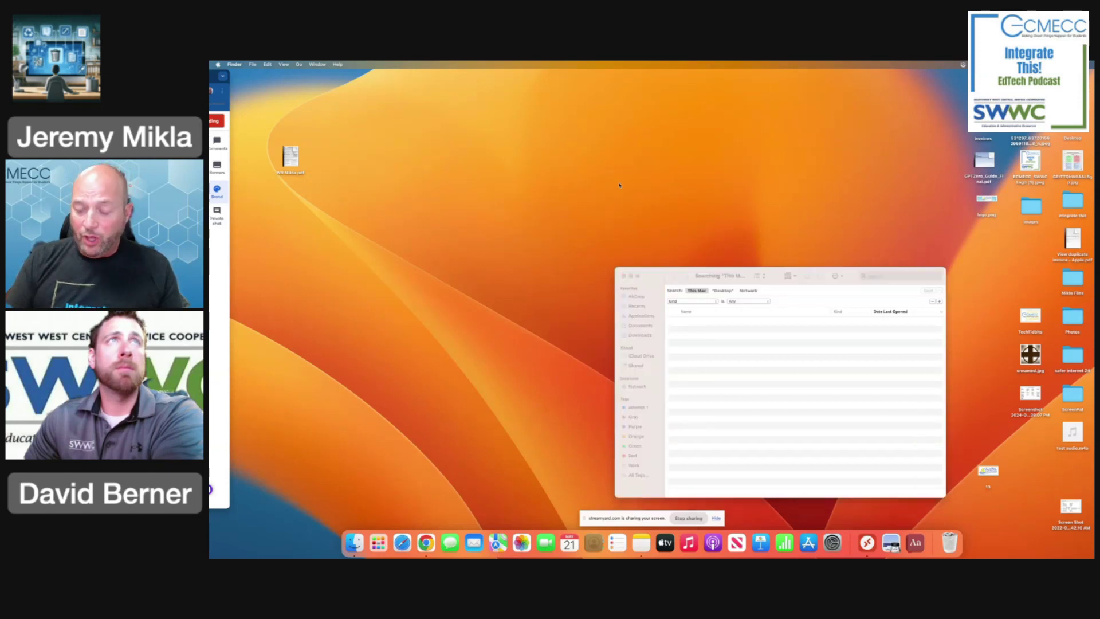
left_click(652, 270)
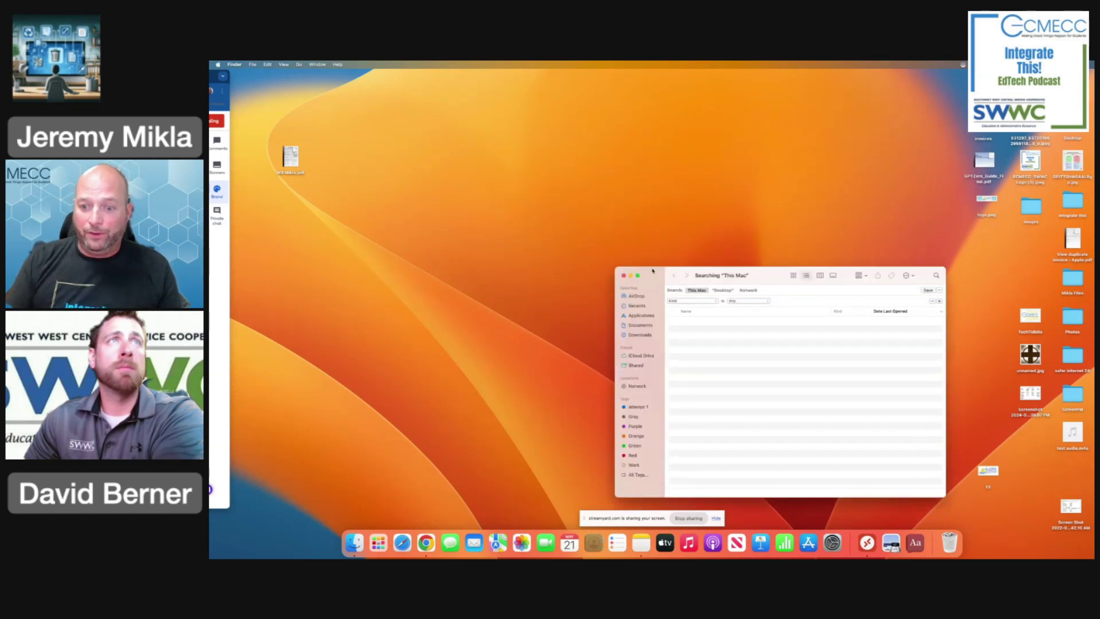
left_click_drag(654, 275, 589, 178)
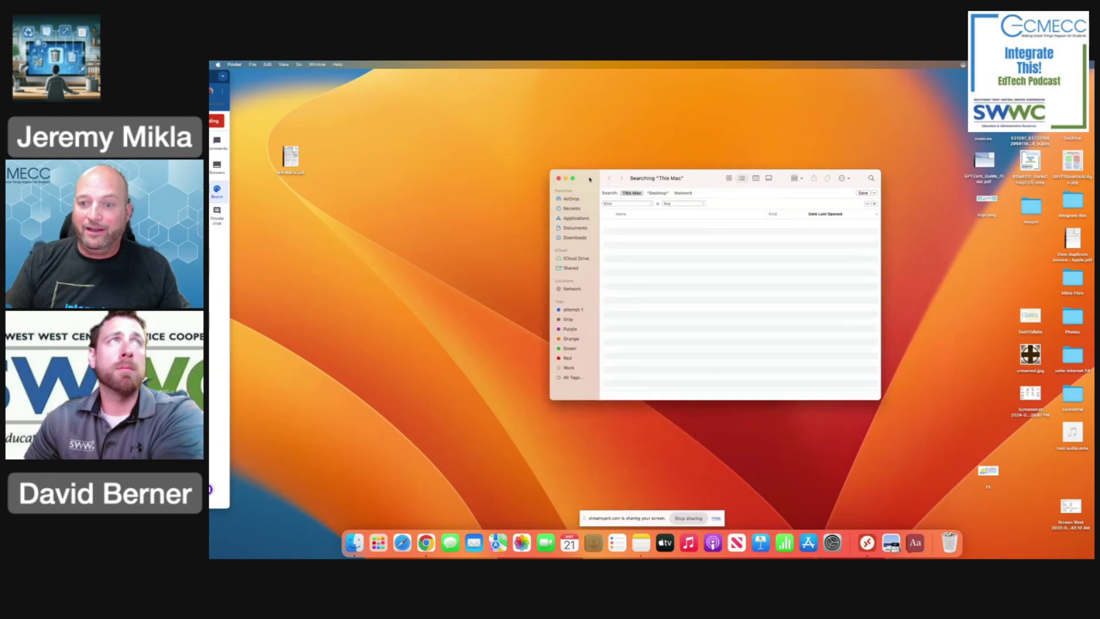
Show the Downloads folder in the Finder window and browse its files.
left_click(575, 238)
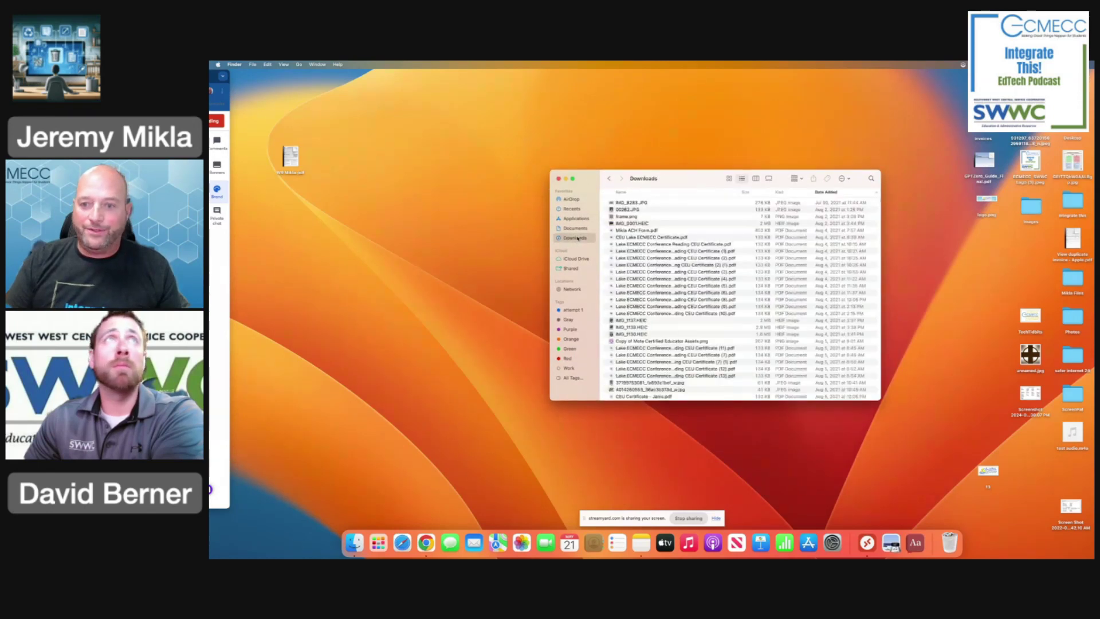
scroll(730, 267, "down", 10)
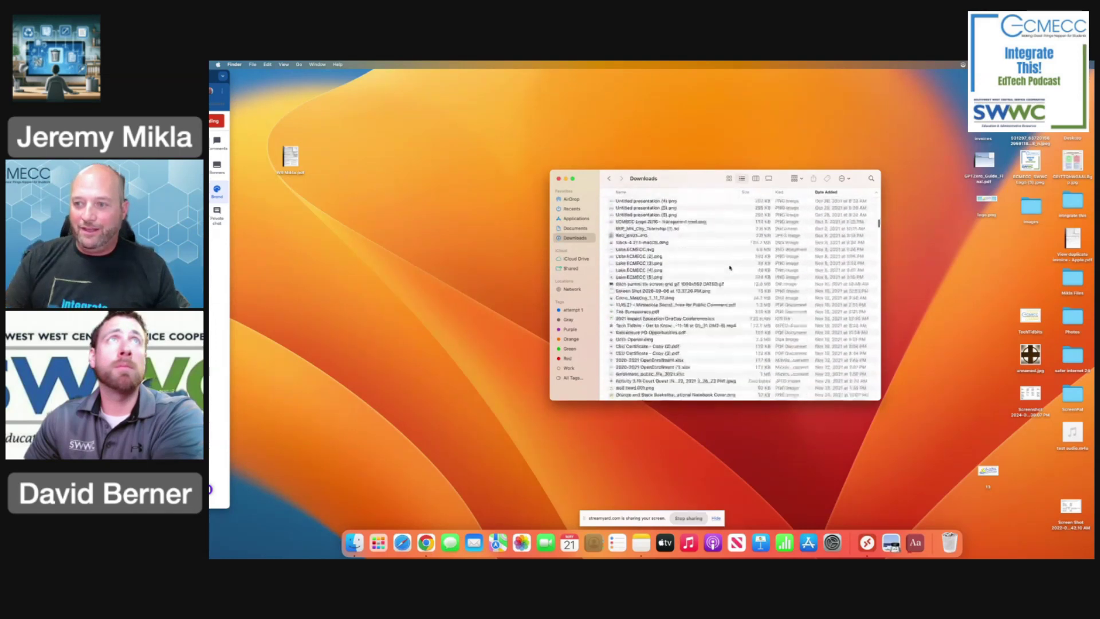
scroll(730, 267, "down", 10)
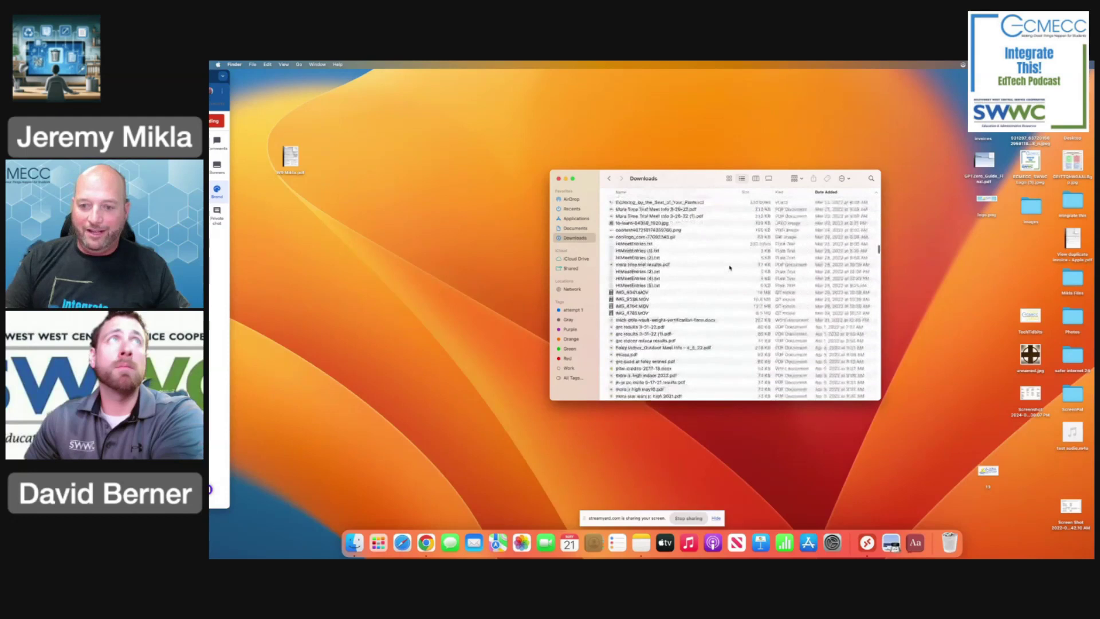
scroll(730, 267, "down", 10)
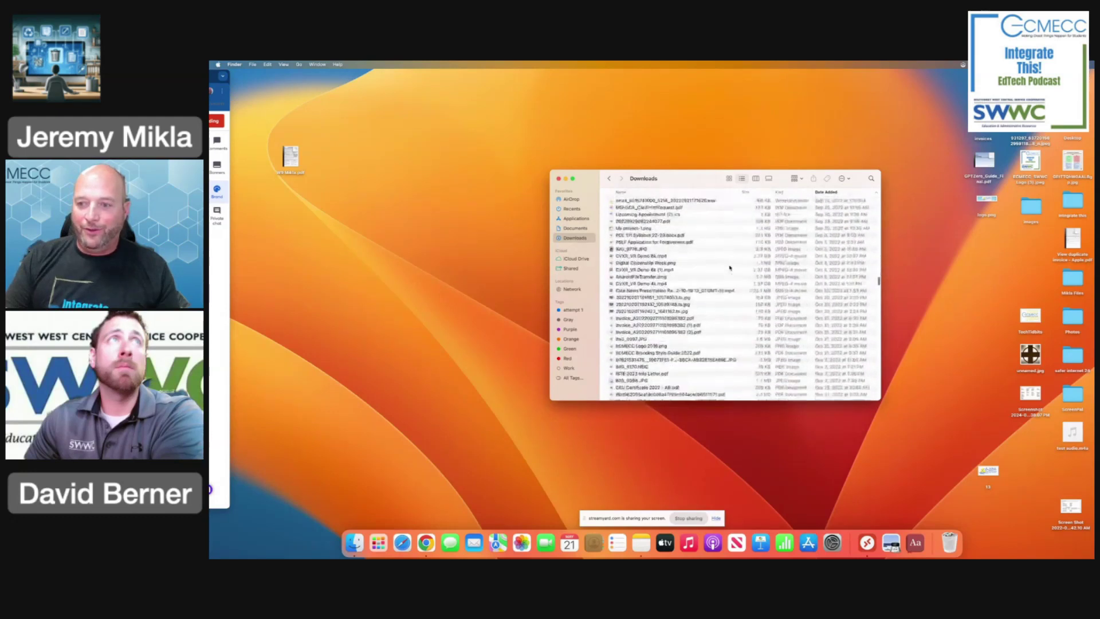
scroll(729, 267, "down", 3)
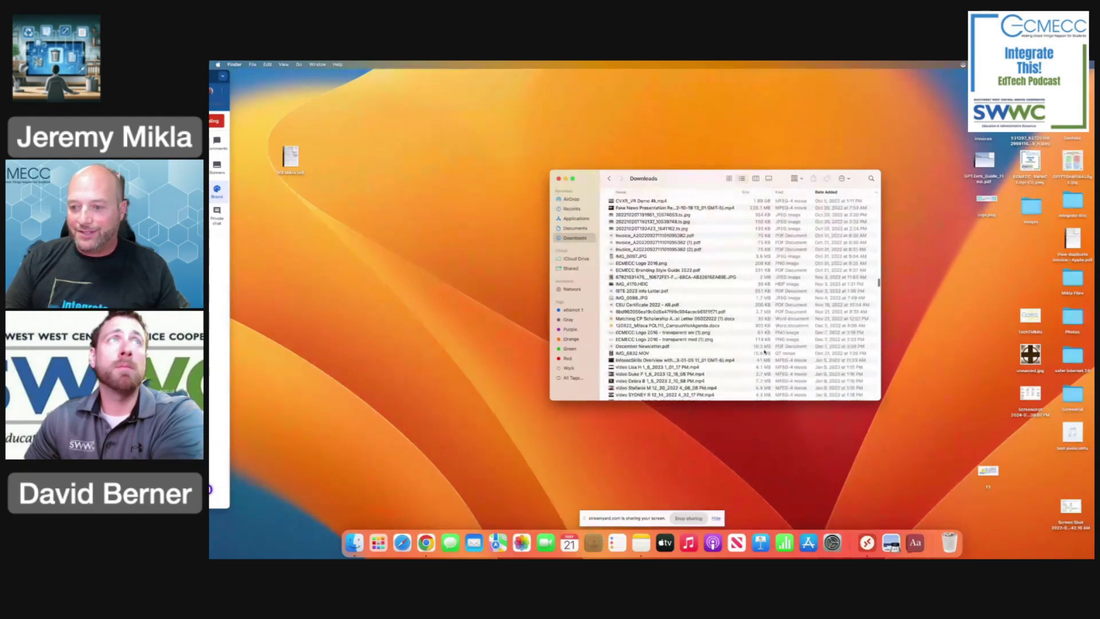
scroll(766, 391, "down", 3)
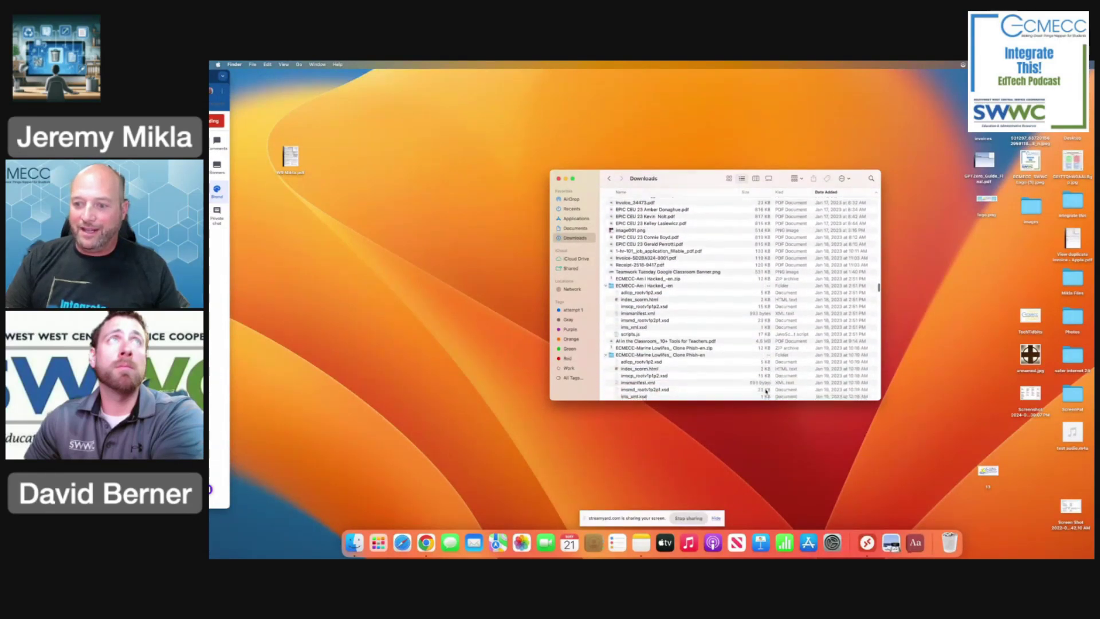
scroll(765, 391, "down", 4)
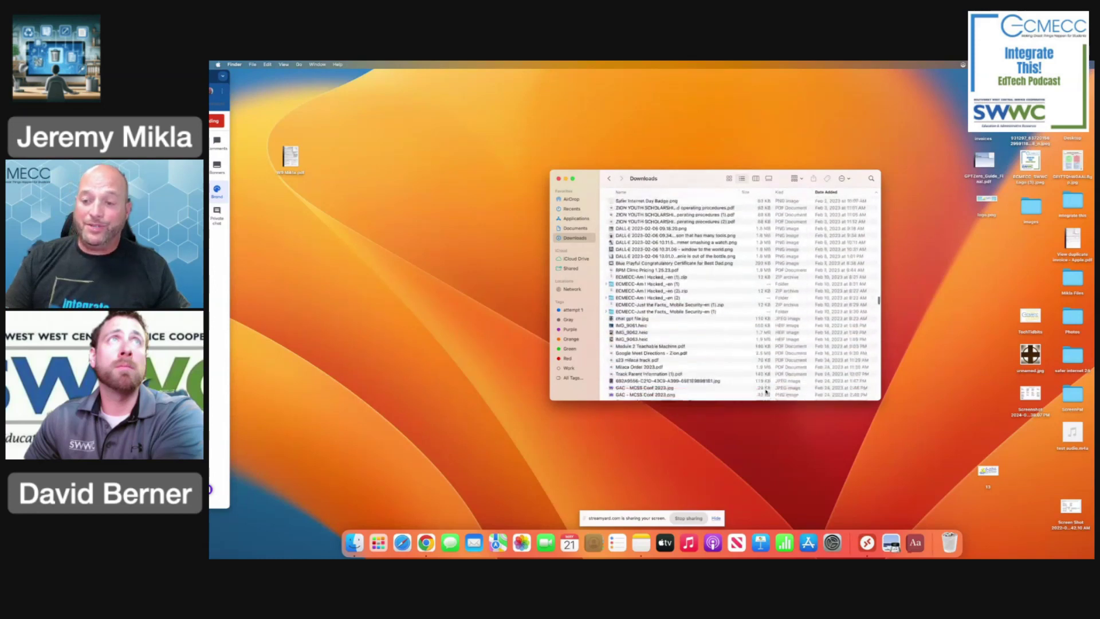
scroll(766, 391, "down", 5)
scroll(765, 391, "down", 5)
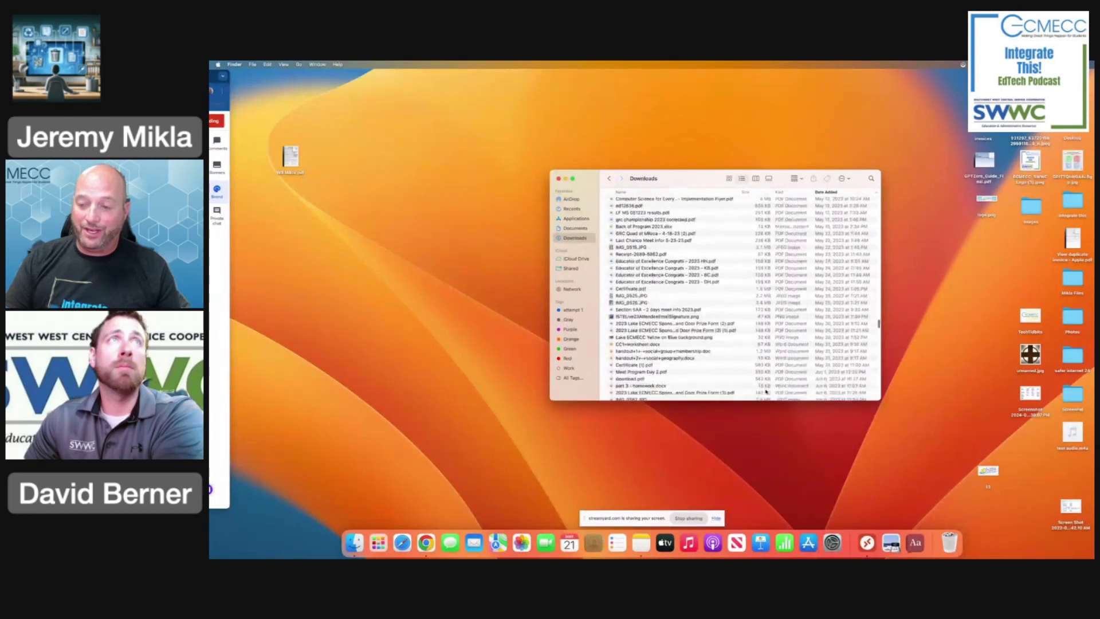
scroll(765, 391, "down", 5)
scroll(765, 391, "down", 5)
scroll(765, 391, "down", 5)
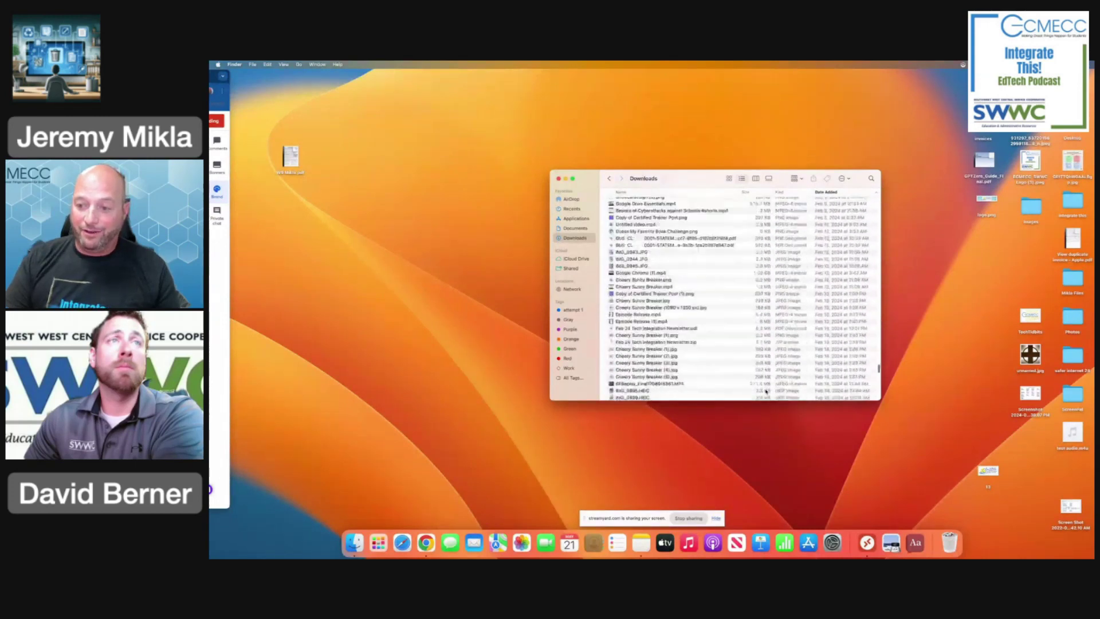
scroll(766, 391, "down", 5)
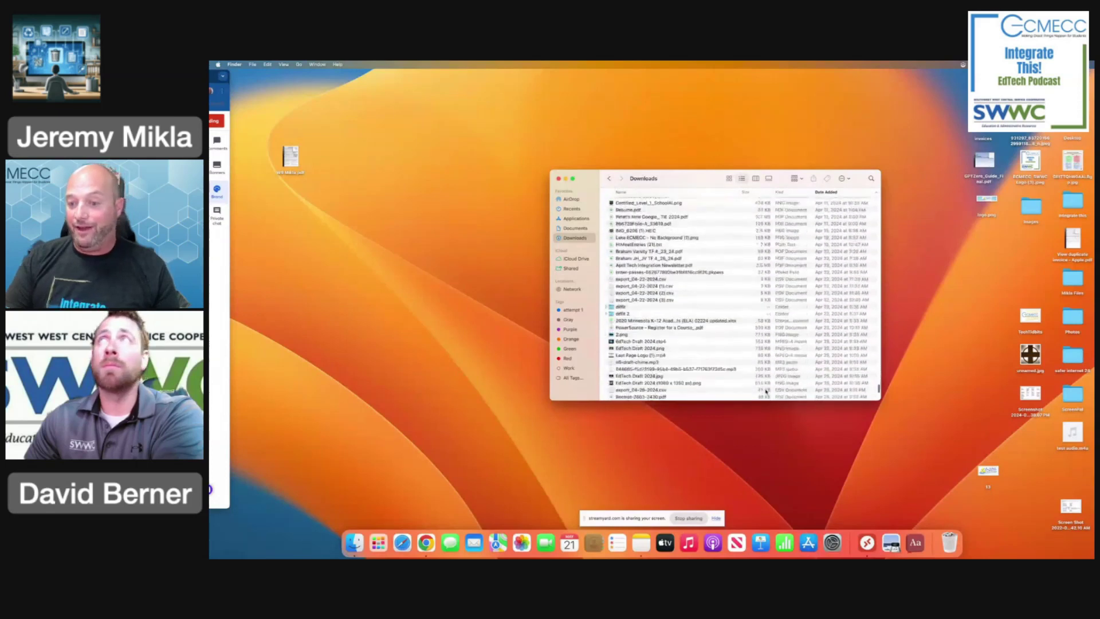
scroll(766, 391, "up", 5)
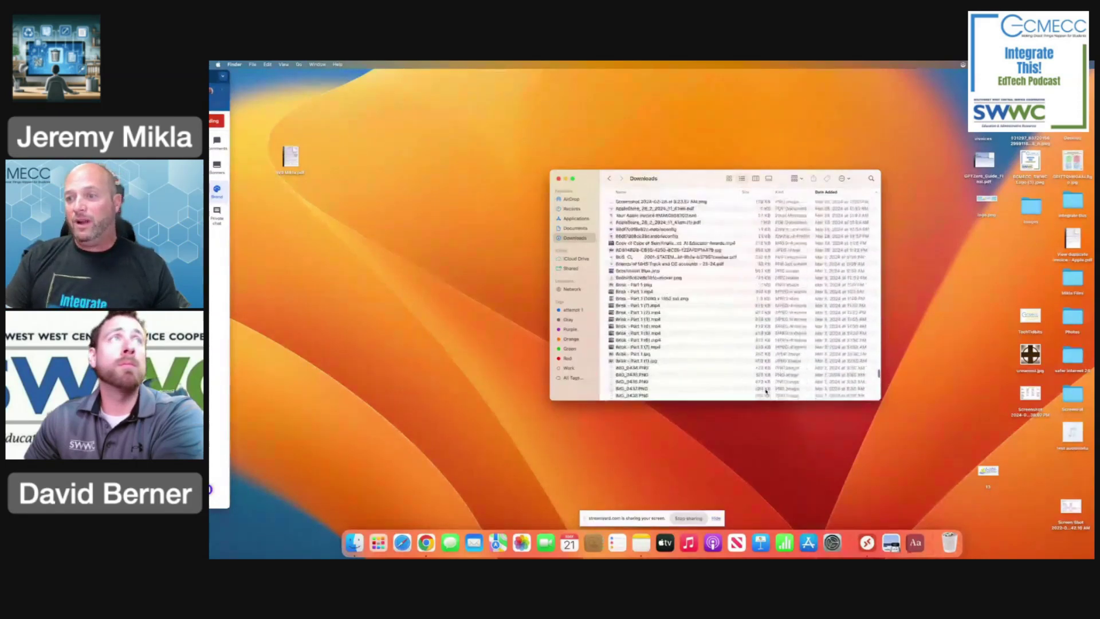
scroll(772, 238, "up", 15)
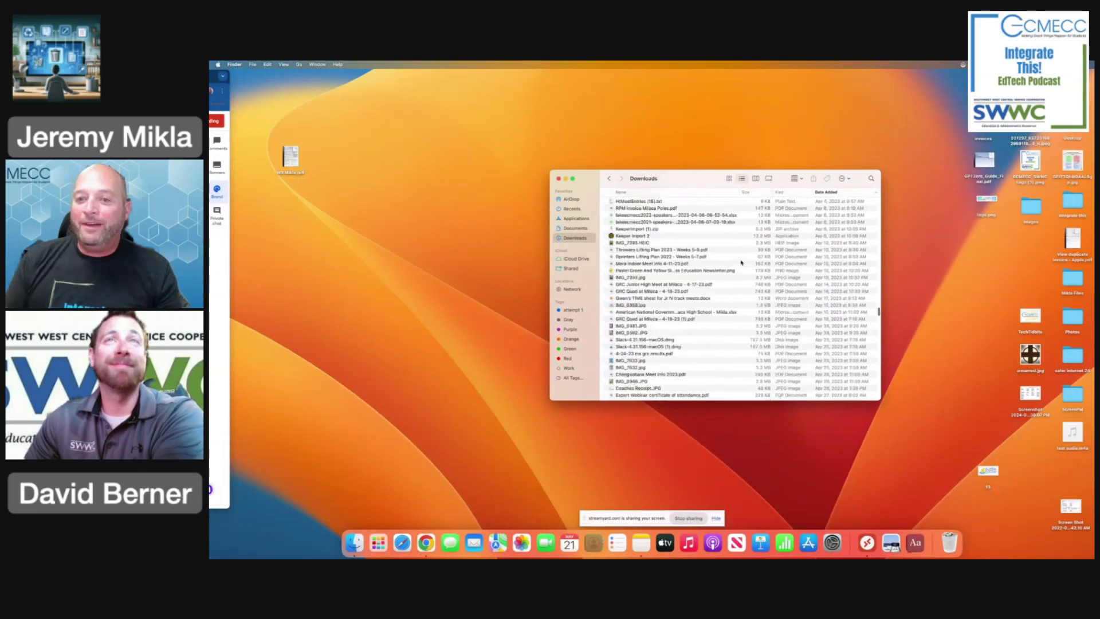
Sort the Downloads list by Date Added, newest first.
left_click(830, 193)
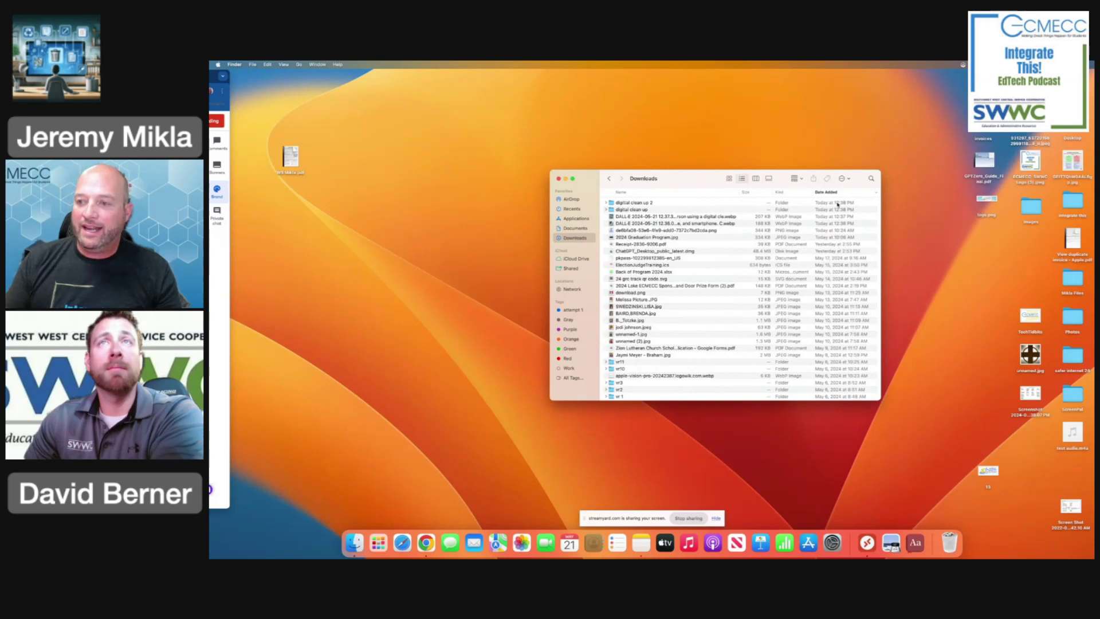
scroll(835, 324, "down", 3)
scroll(835, 324, "up", 4)
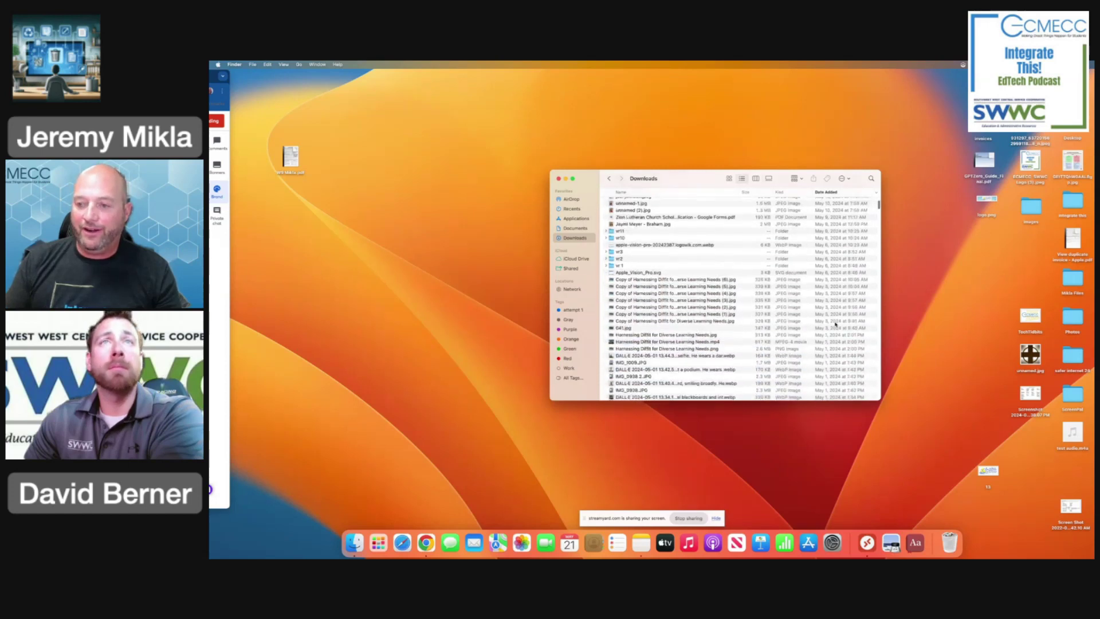
Reverse the Date Added sort so the July 30, 2021 files appear at the top.
left_click(827, 192)
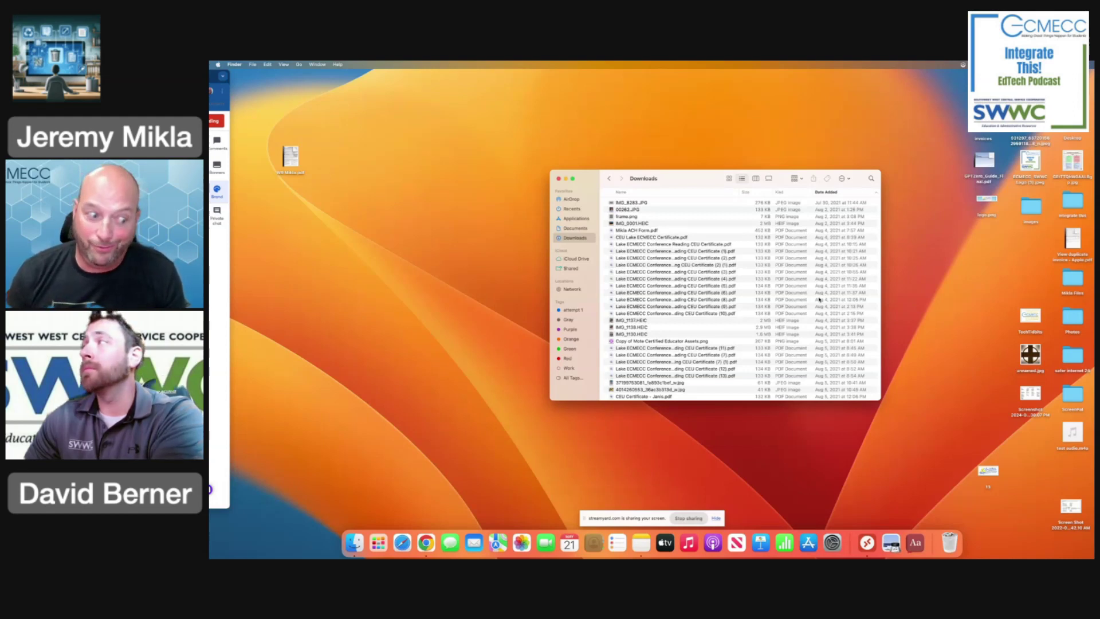
Select all files from the oldest download through the December 2021 Tech Tidbits video.
left_click(651, 203)
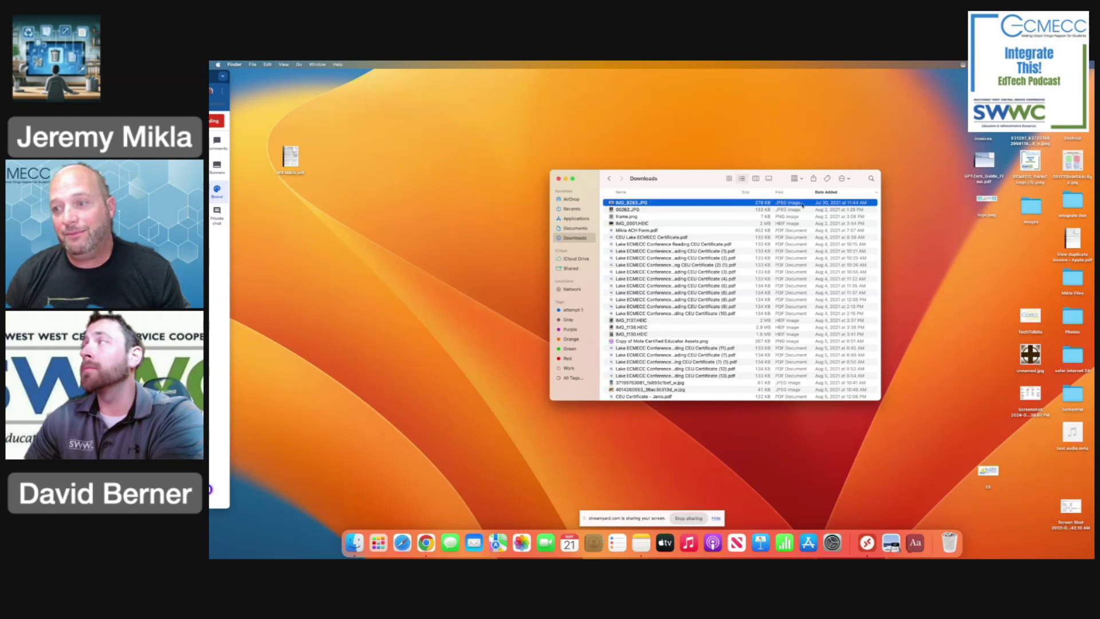
scroll(795, 279, "down", 3)
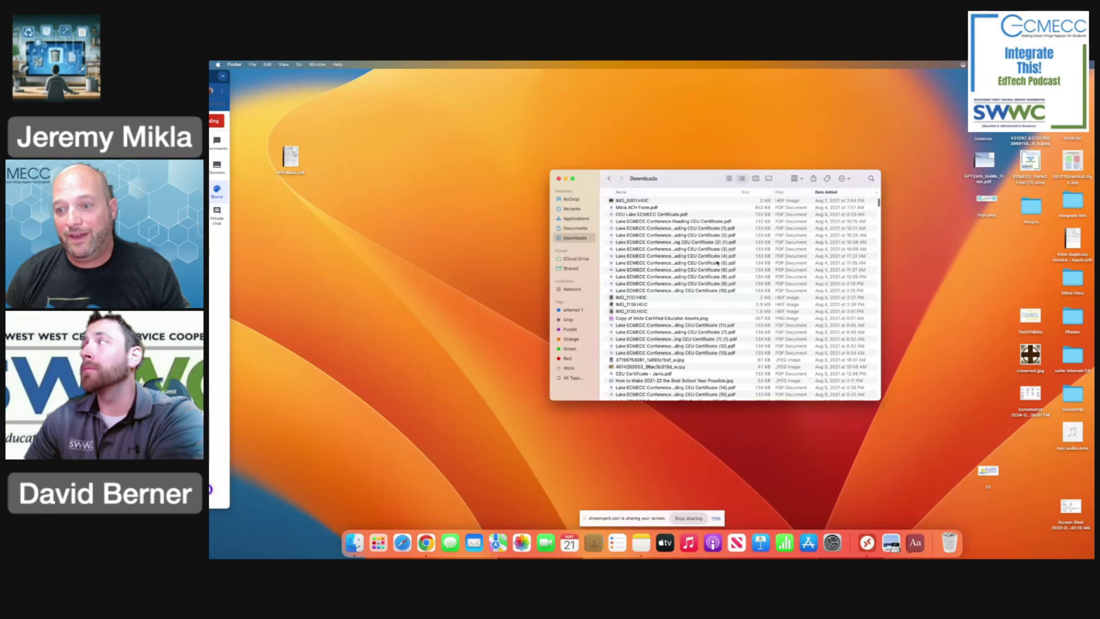
scroll(750, 301, "down", 5)
scroll(751, 301, "down", 10)
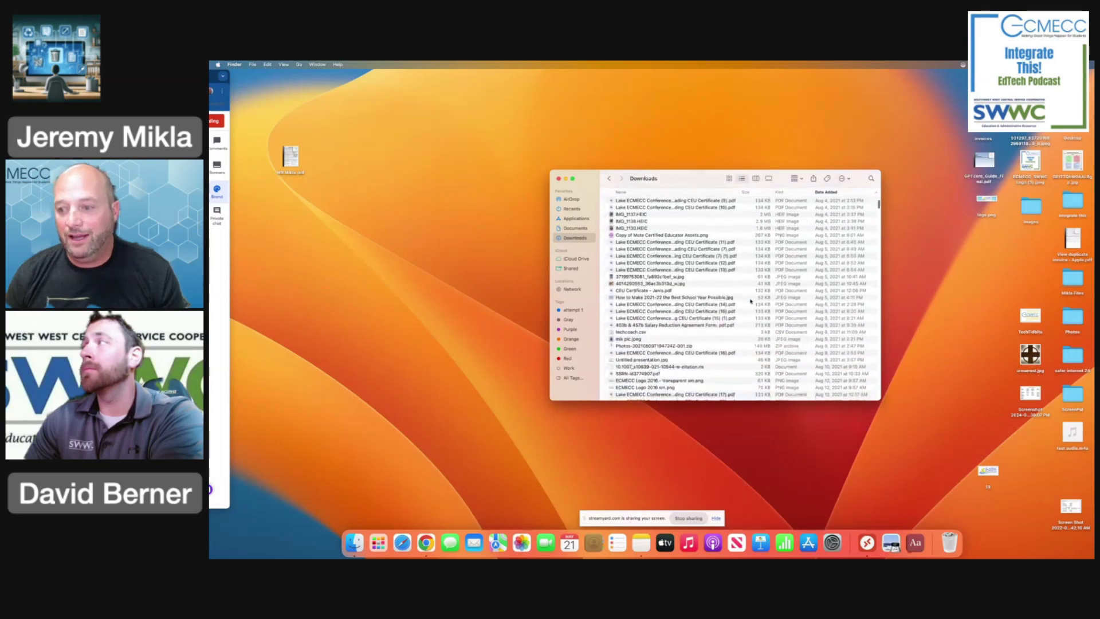
scroll(750, 301, "down", 15)
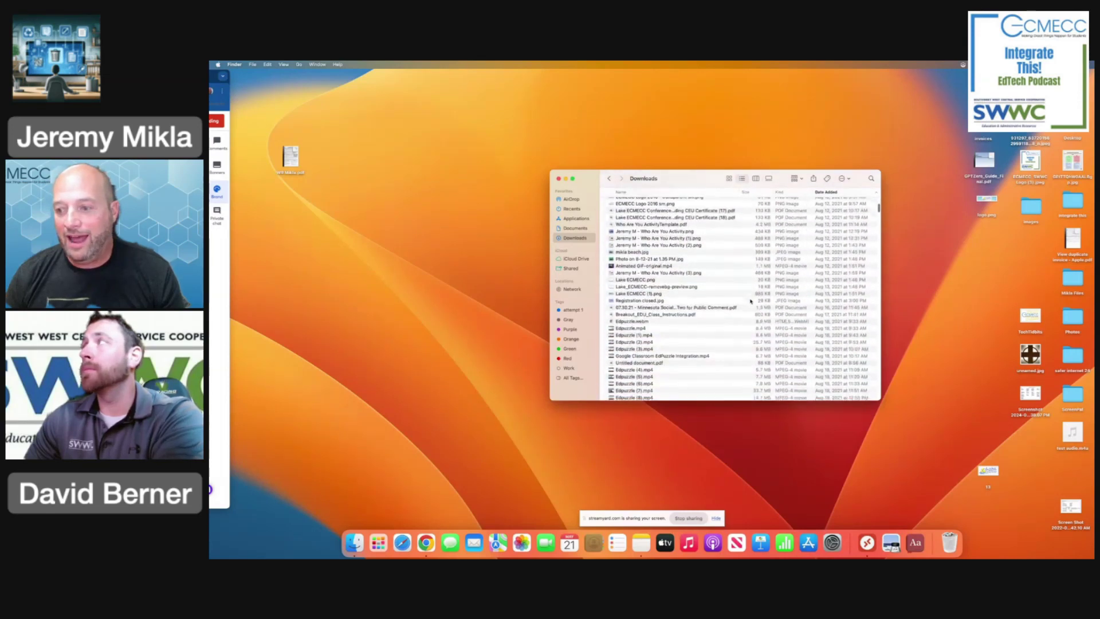
scroll(751, 301, "down", 20)
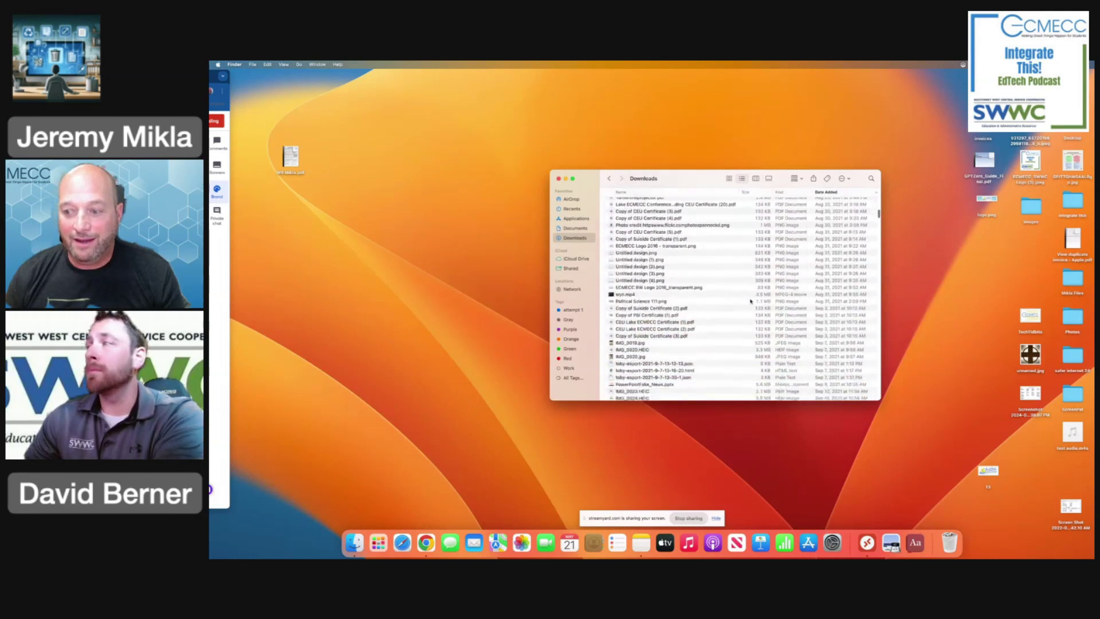
scroll(750, 301, "down", 20)
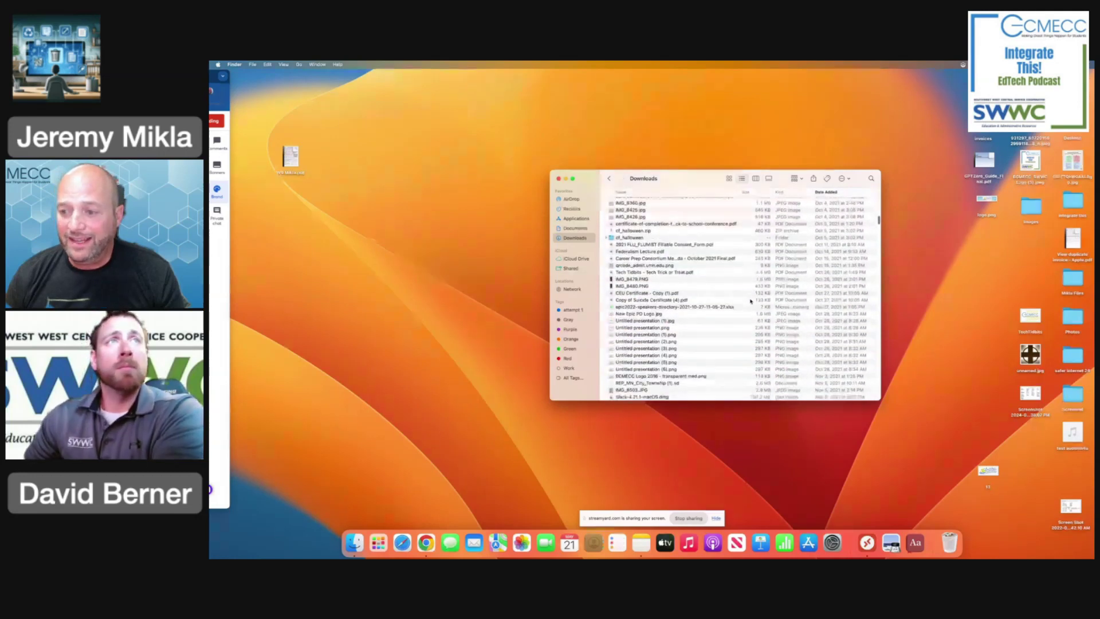
scroll(750, 302, "down", 20)
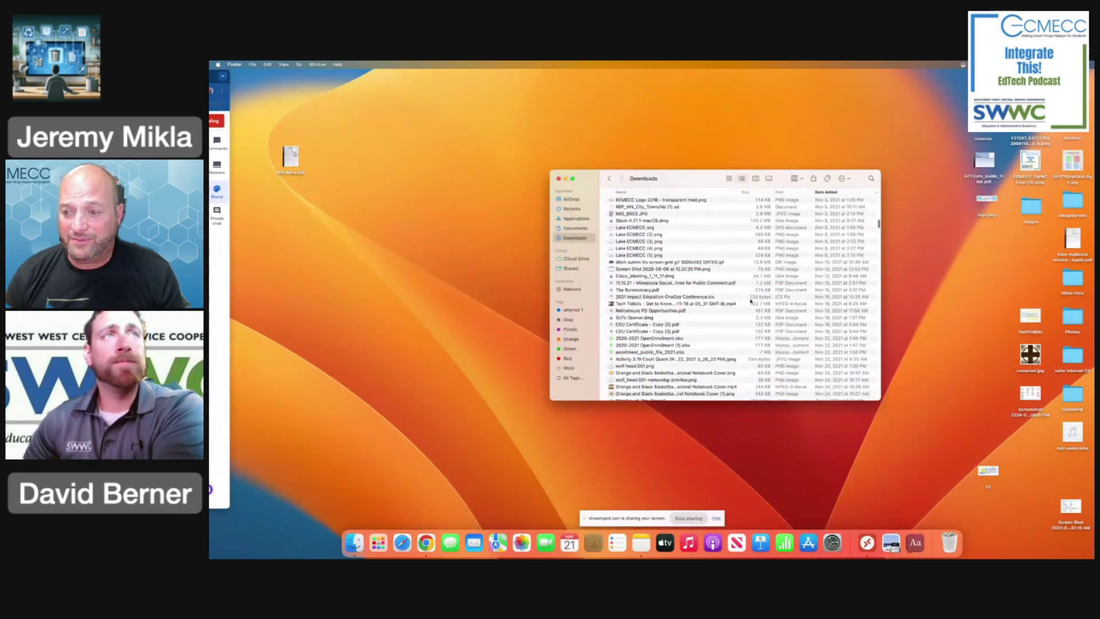
scroll(750, 301, "down", 3)
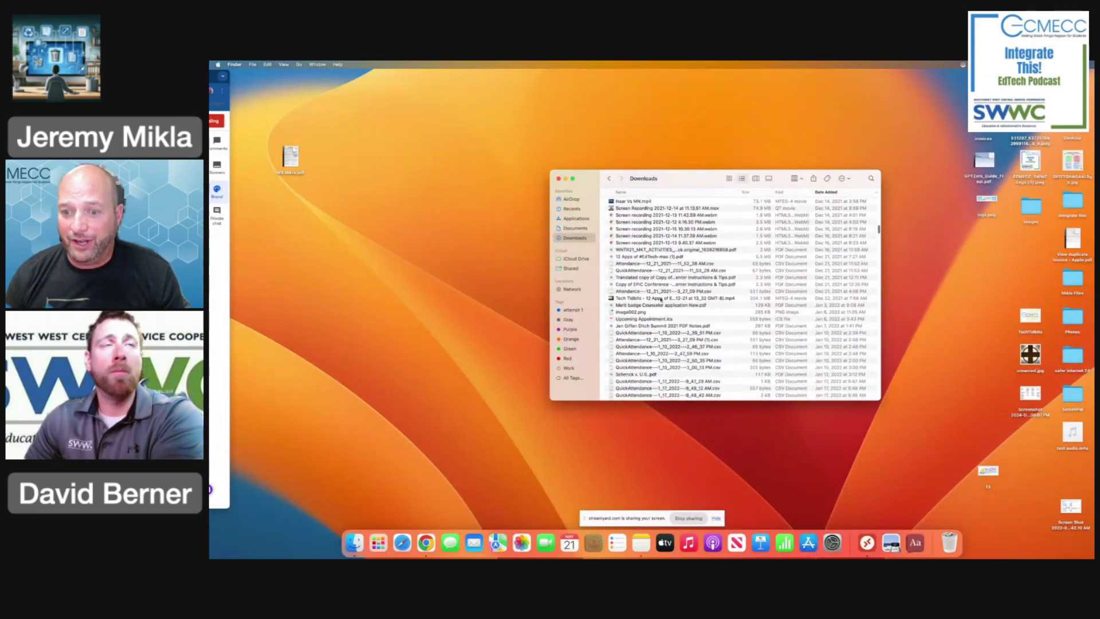
left_click(661, 299, "shift")
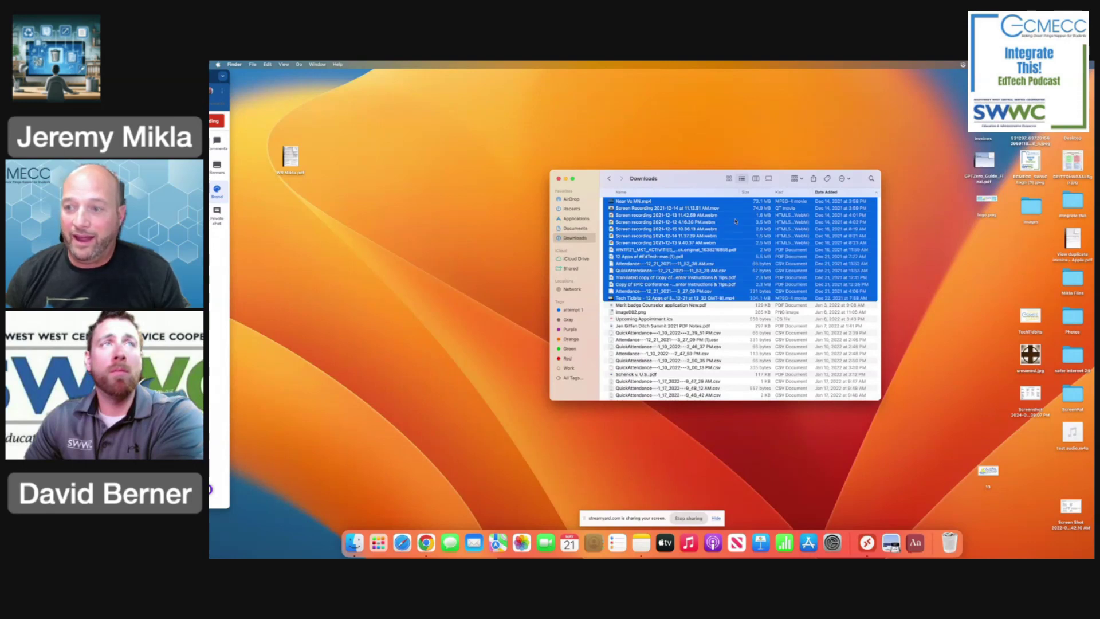
Move the 207 selected files dated through December 2021 to the Trash.
right_click(670, 243)
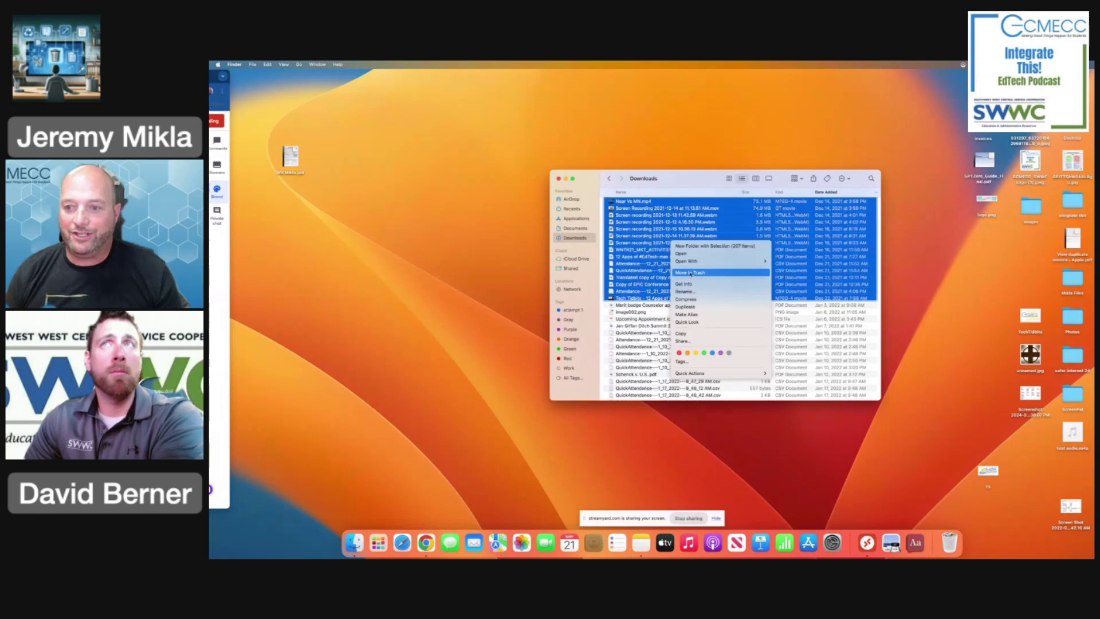
left_click(690, 274)
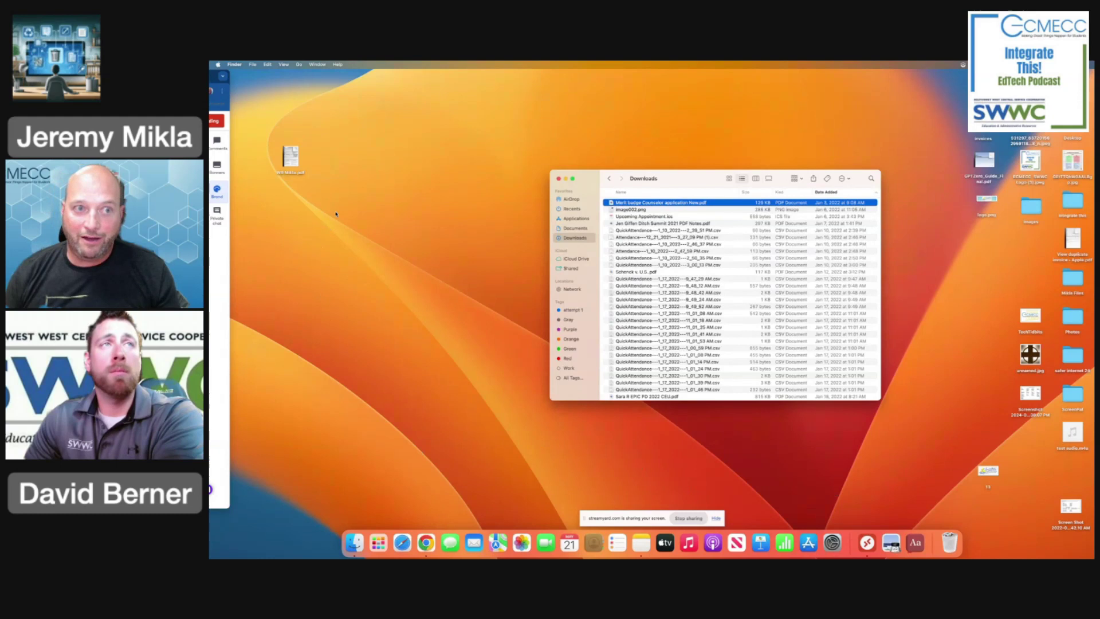
Permanently empty the Trash from the Finder menu, then close the Downloads window.
left_click(380, 235)
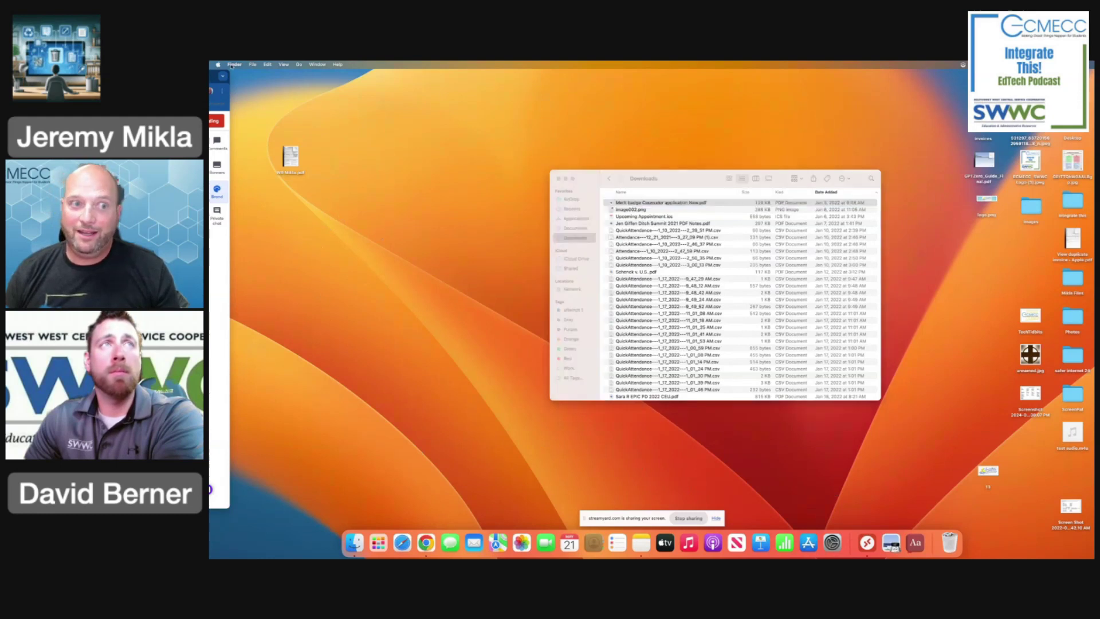
left_click(217, 65)
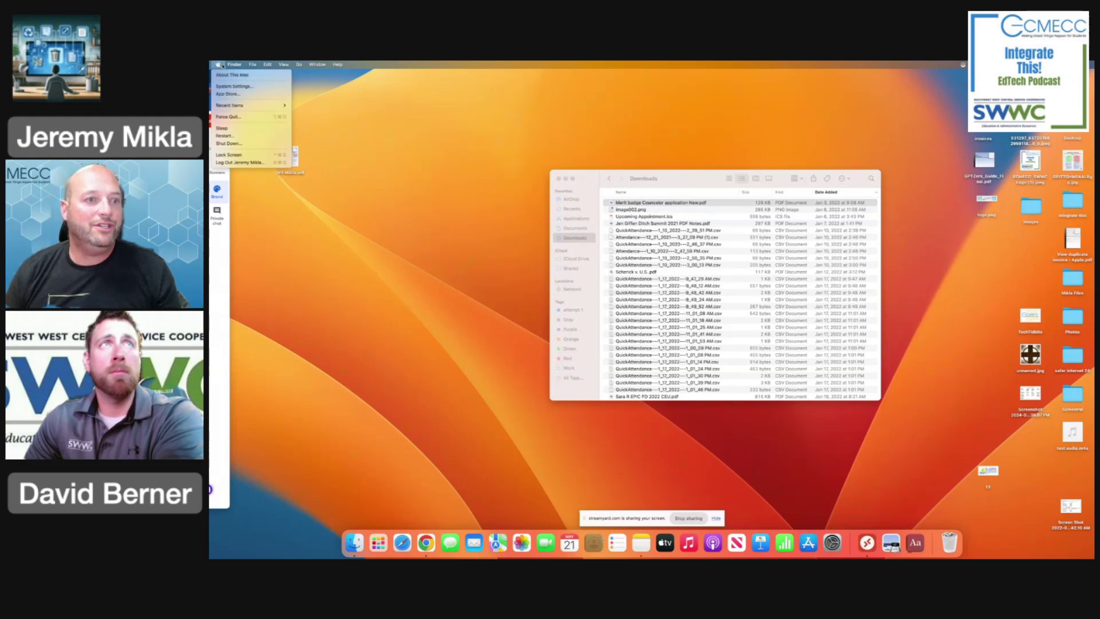
mouse_move(227, 67)
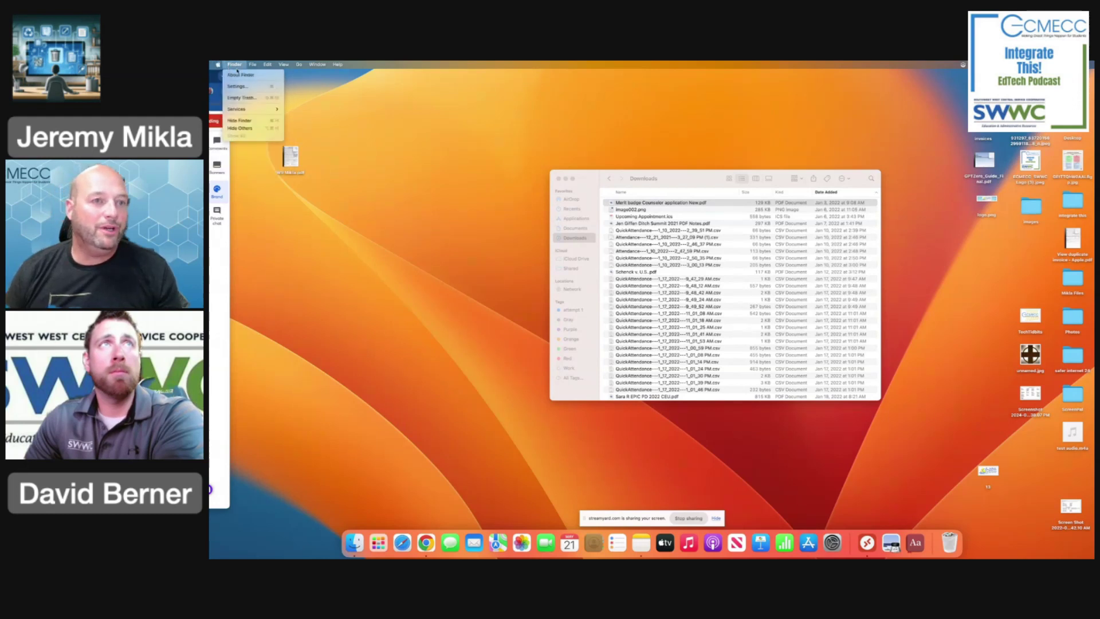
left_click(241, 98)
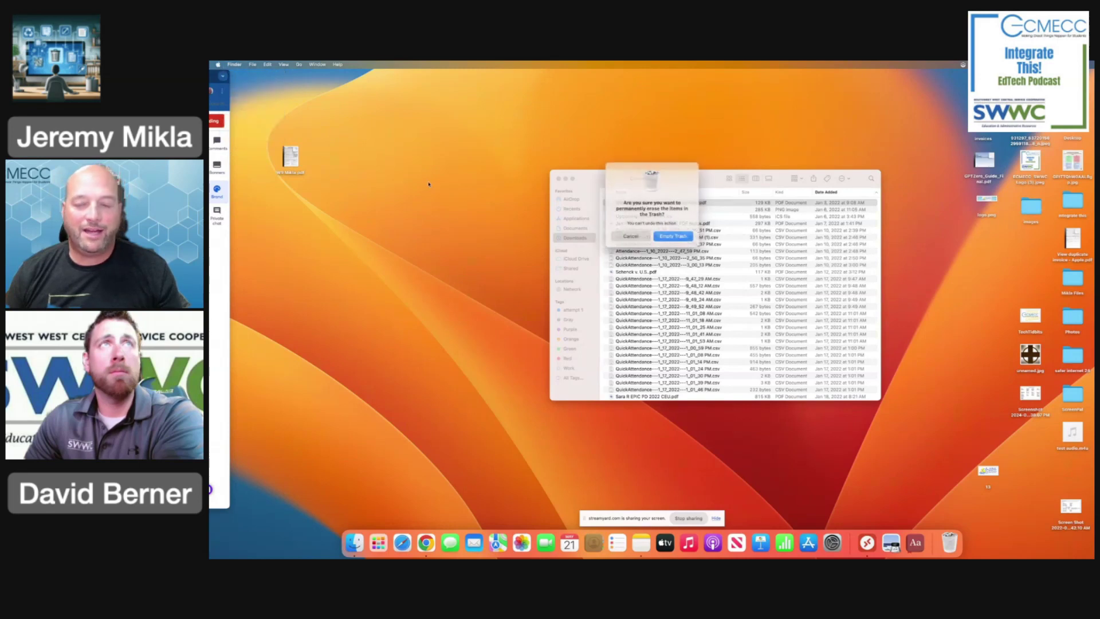
left_click(681, 235)
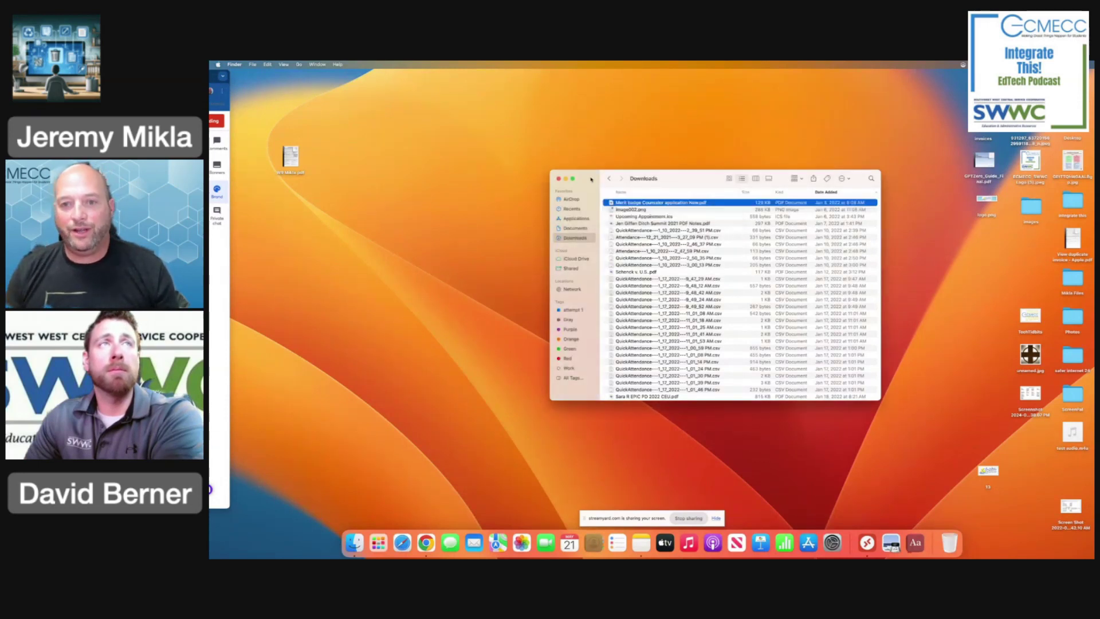
left_click(558, 178)
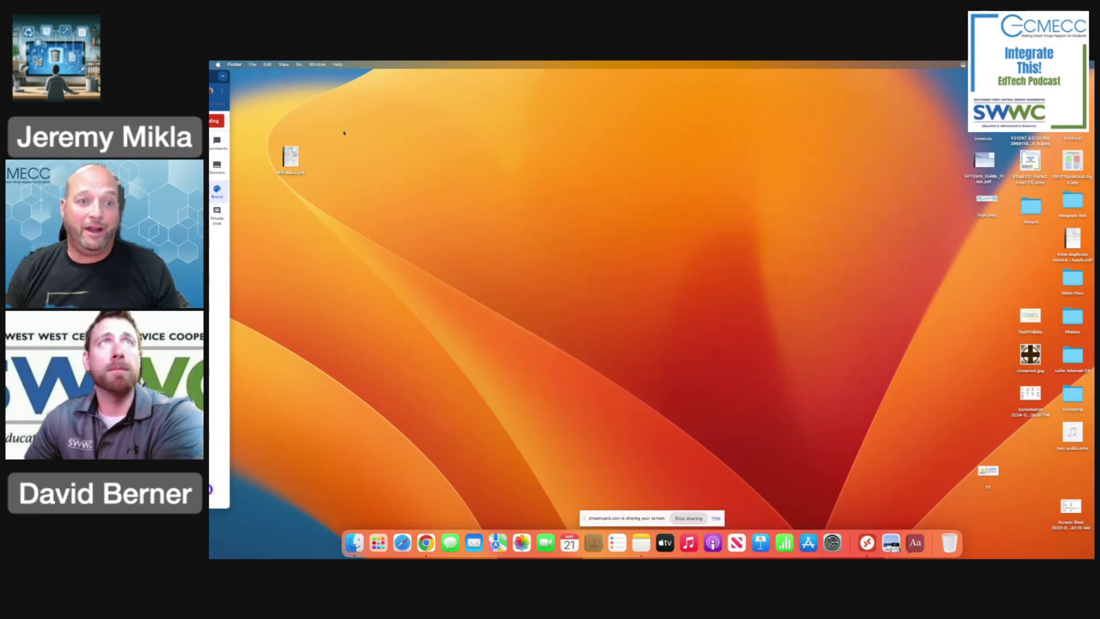